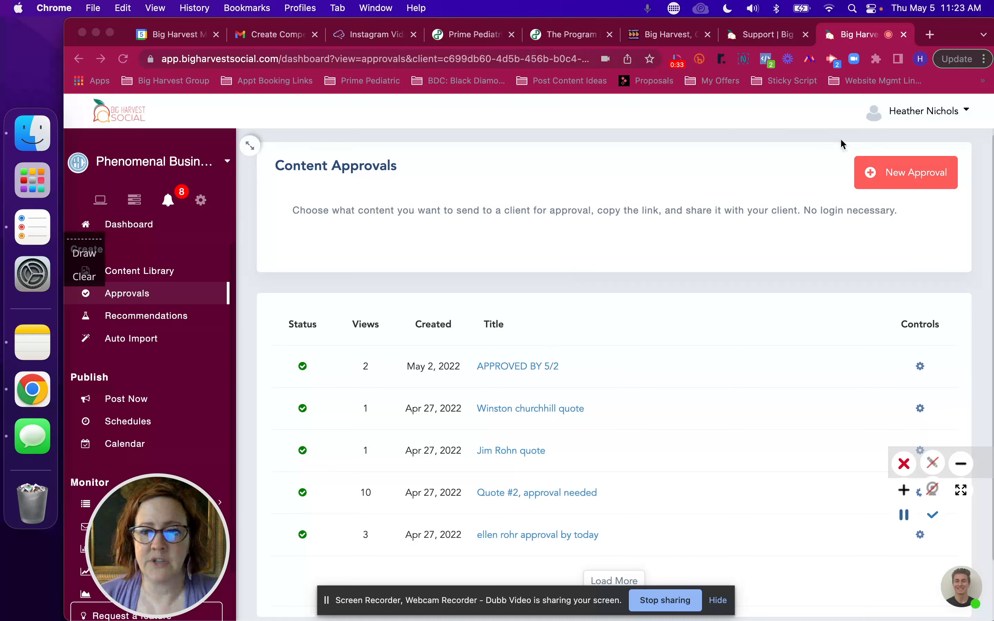
Step: Start a new content approval and title it "May Content"
click(909, 180)
click(909, 180)
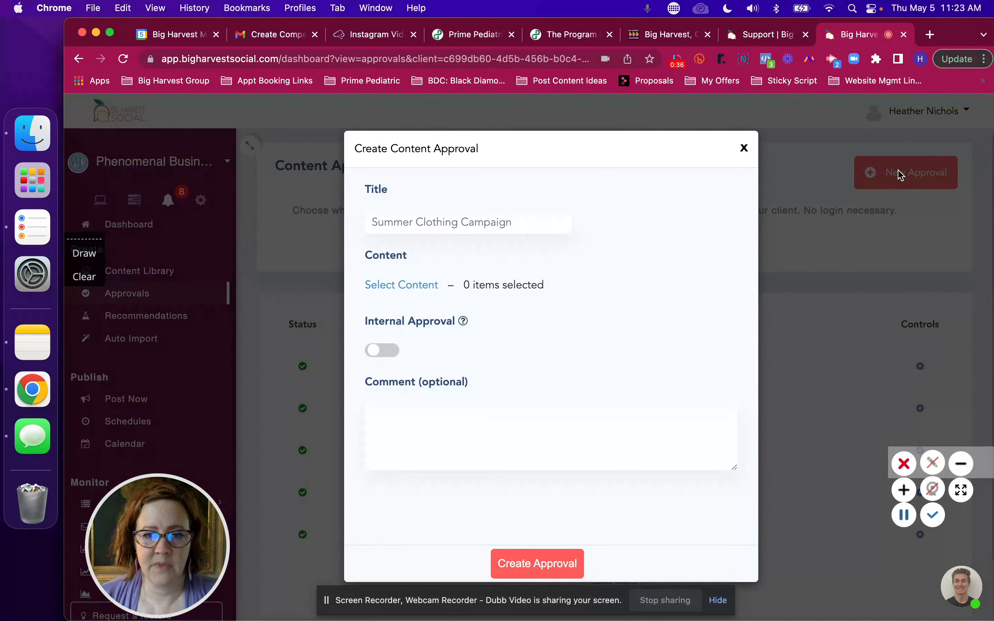
click(518, 221)
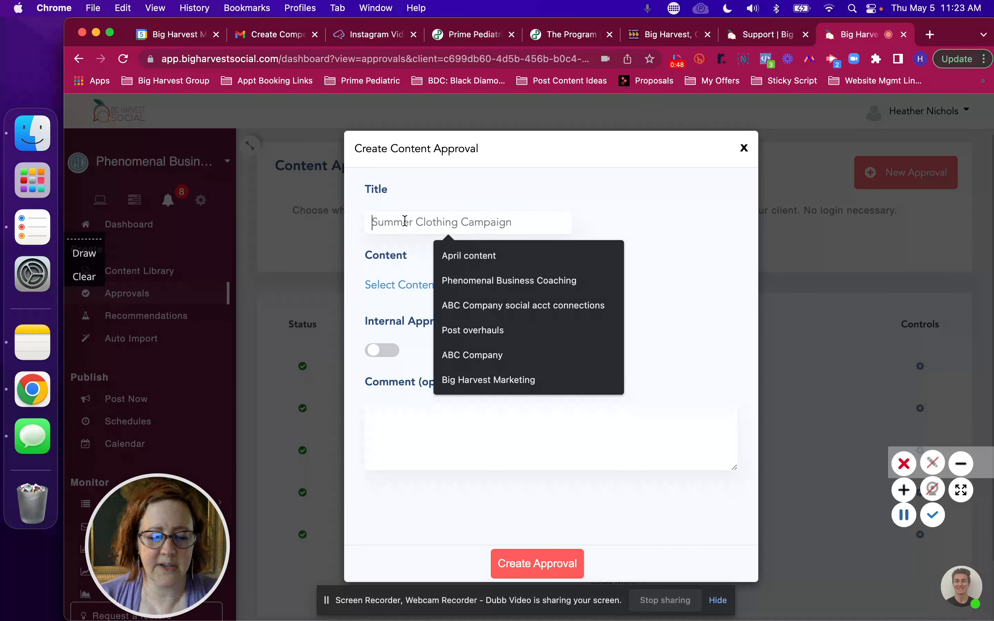
text(May Content)
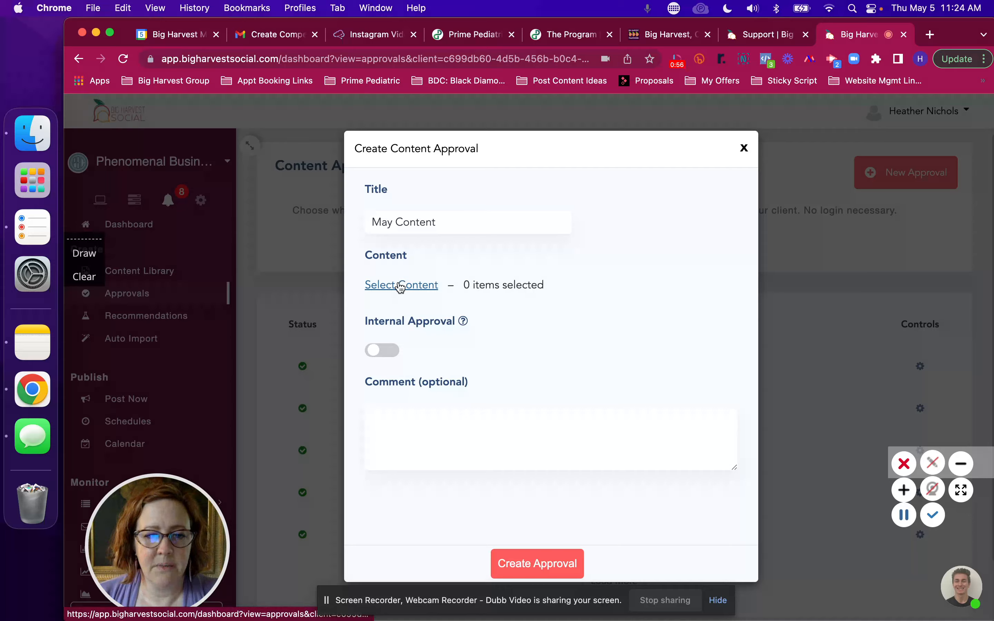
Step: Select the library posts "The very best HABITS (Part 4)", "The very best HABIT (Part 5, and …" and "The very best HABITS" for the approval
click(401, 287)
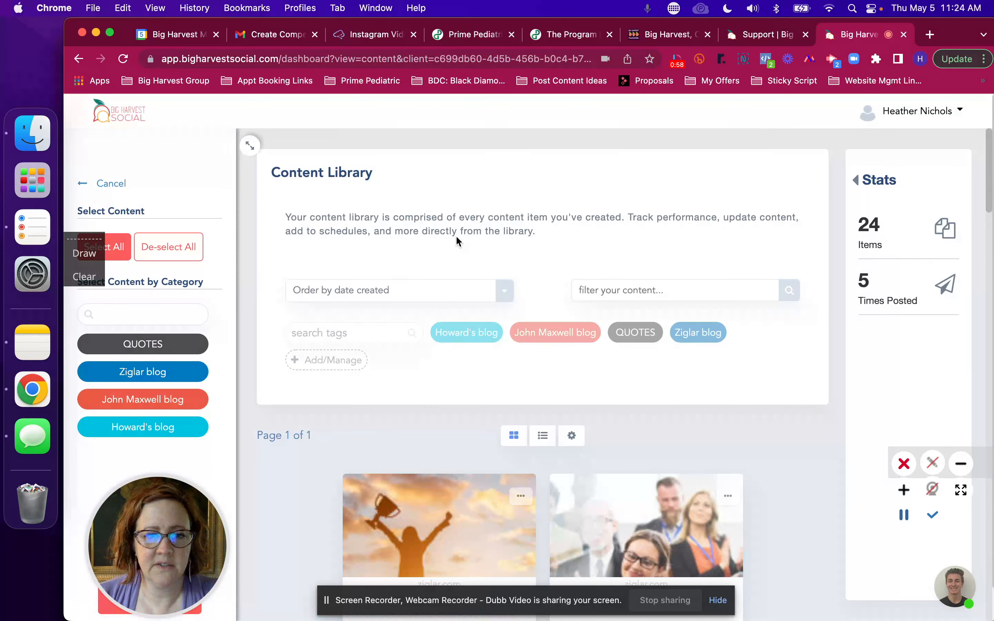
scroll(458, 242, down, 3)
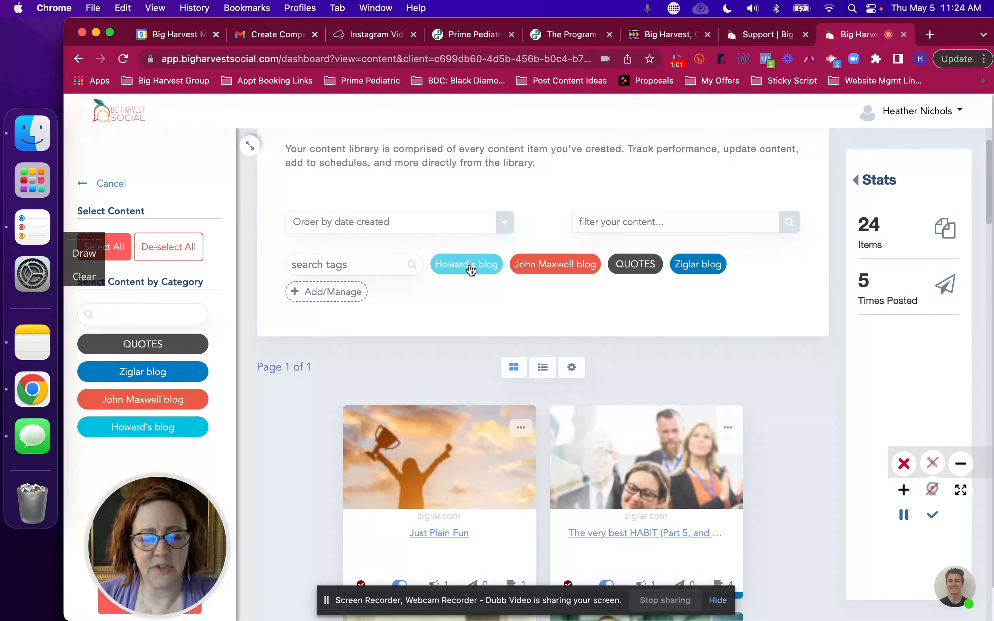
scroll(569, 311, down, 5)
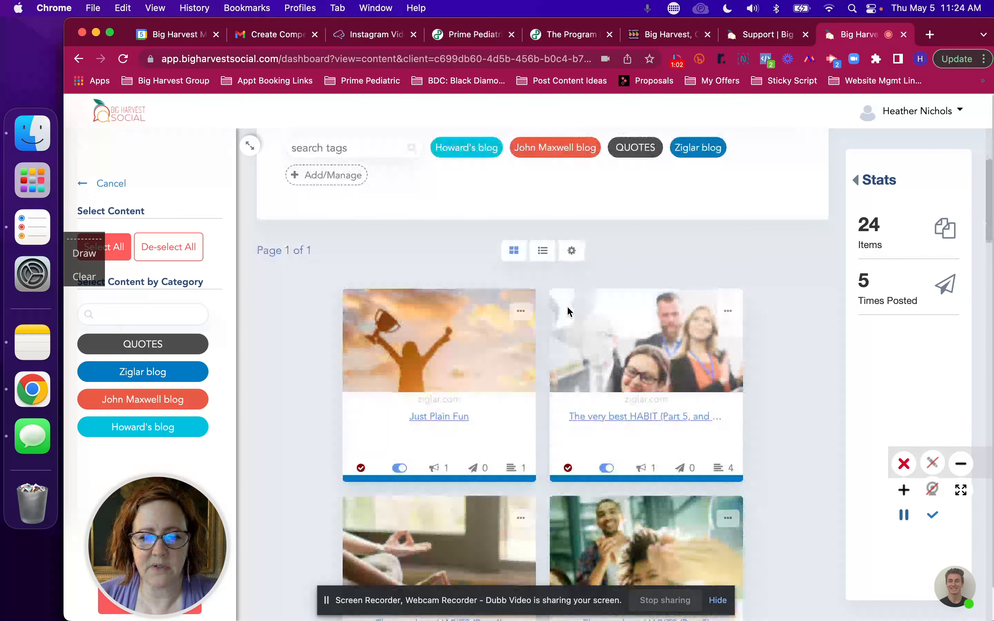
scroll(569, 312, down, 2)
click(465, 432)
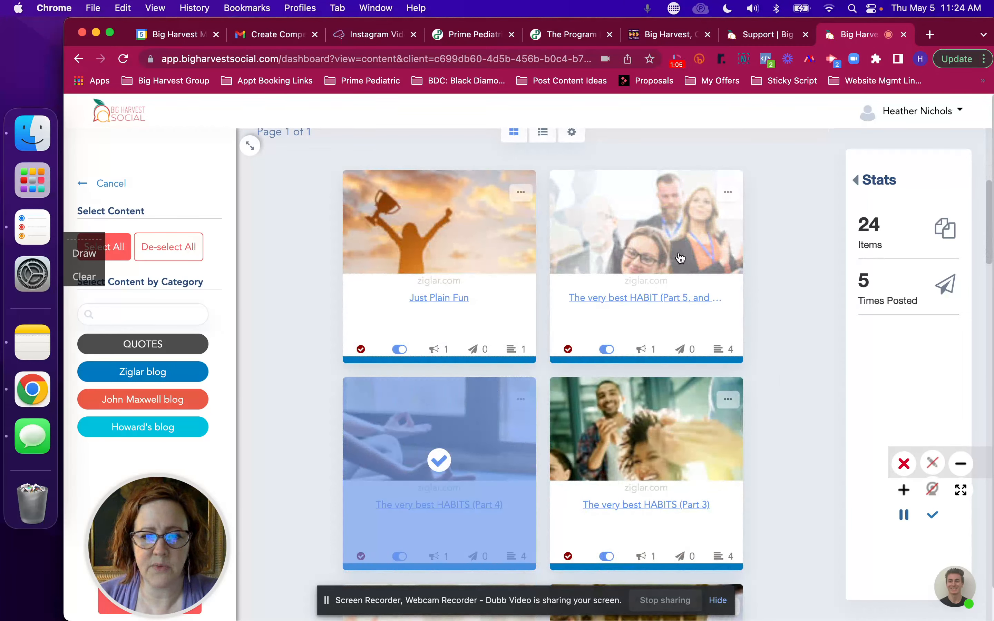
click(588, 320)
scroll(679, 257, down, 2)
scroll(678, 257, down, 10)
click(657, 357)
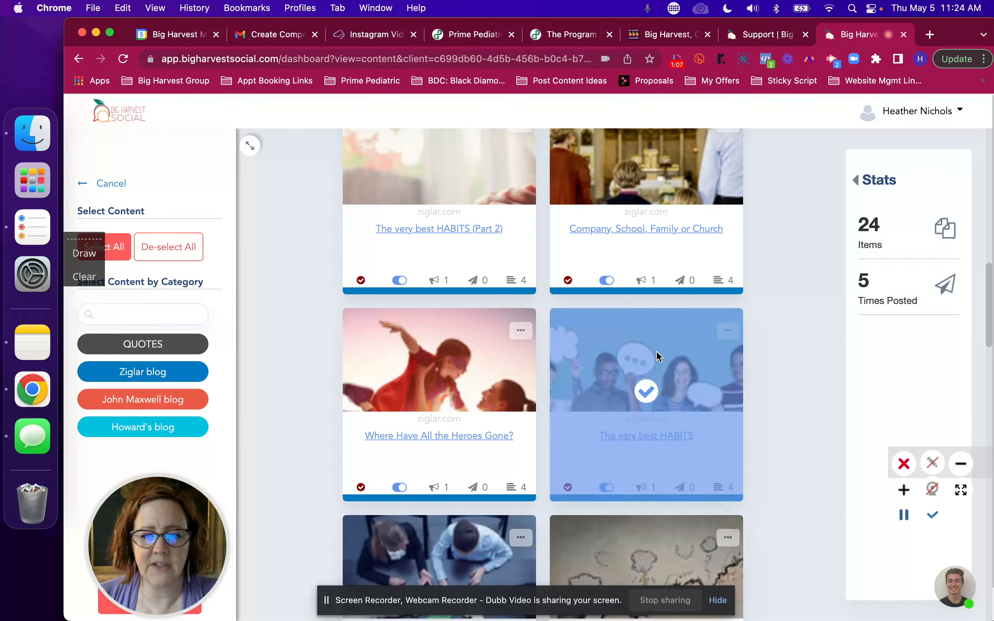
Step: Include "The very best HABITS (Part 3)" in the selection and add the four items to the approval
scroll(656, 356, up, 10)
drag(170, 504, 289, 502)
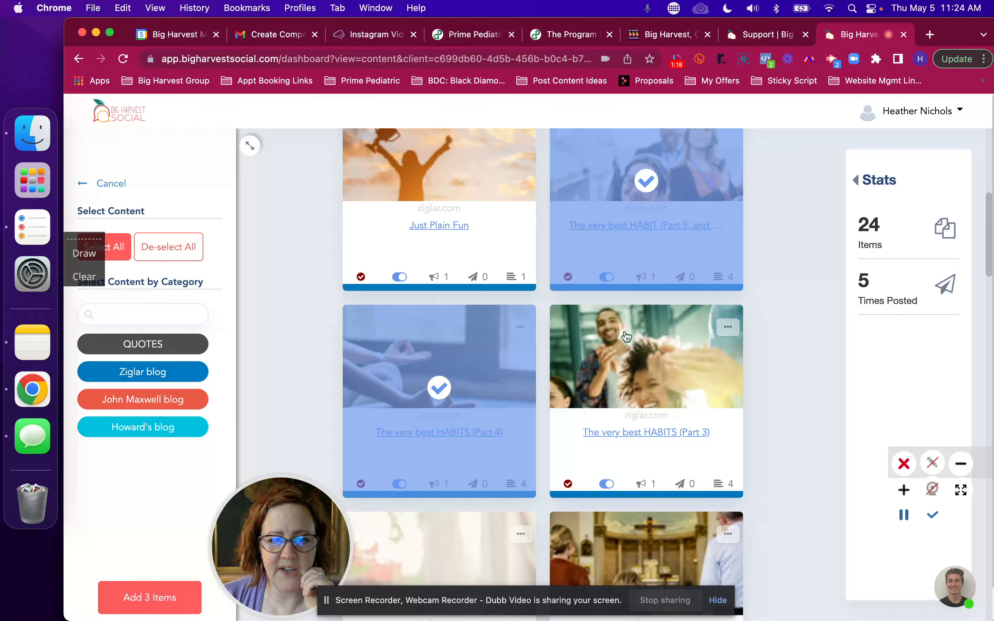
click(628, 384)
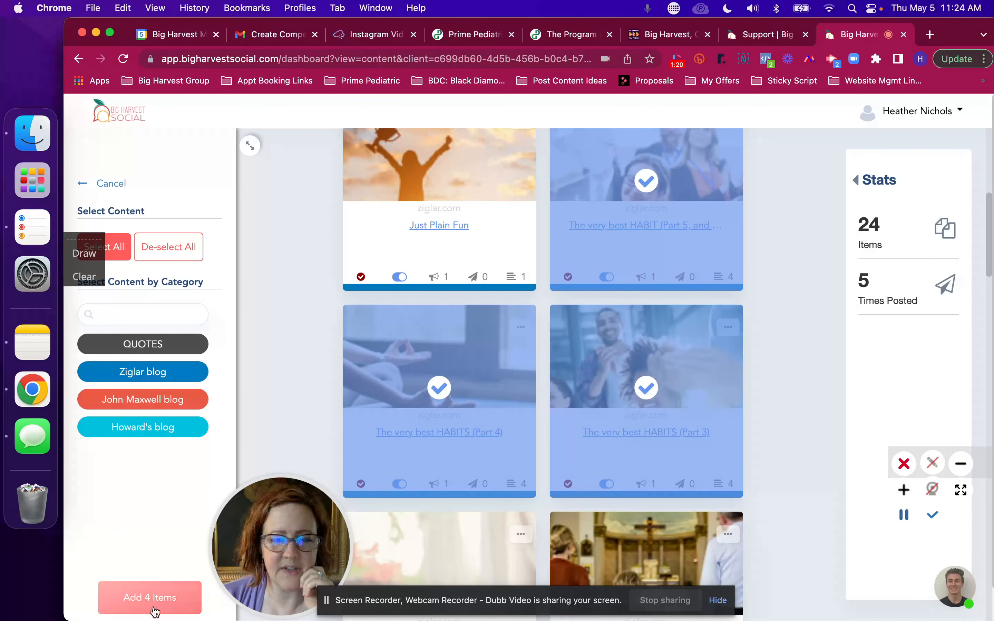
click(140, 598)
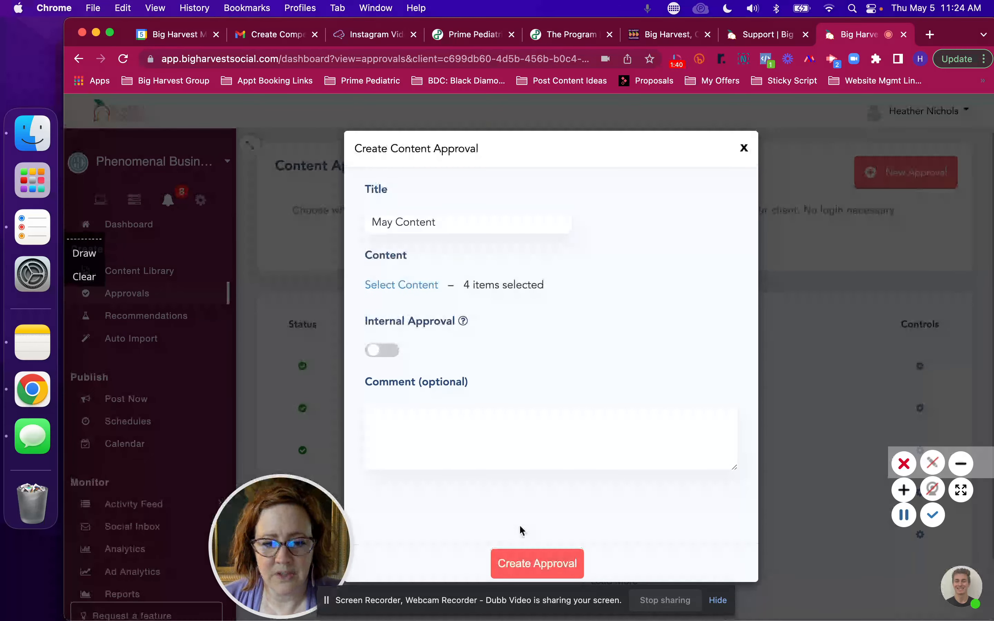
Step: Create the approval request and open the May Content approval's client-facing view
click(534, 572)
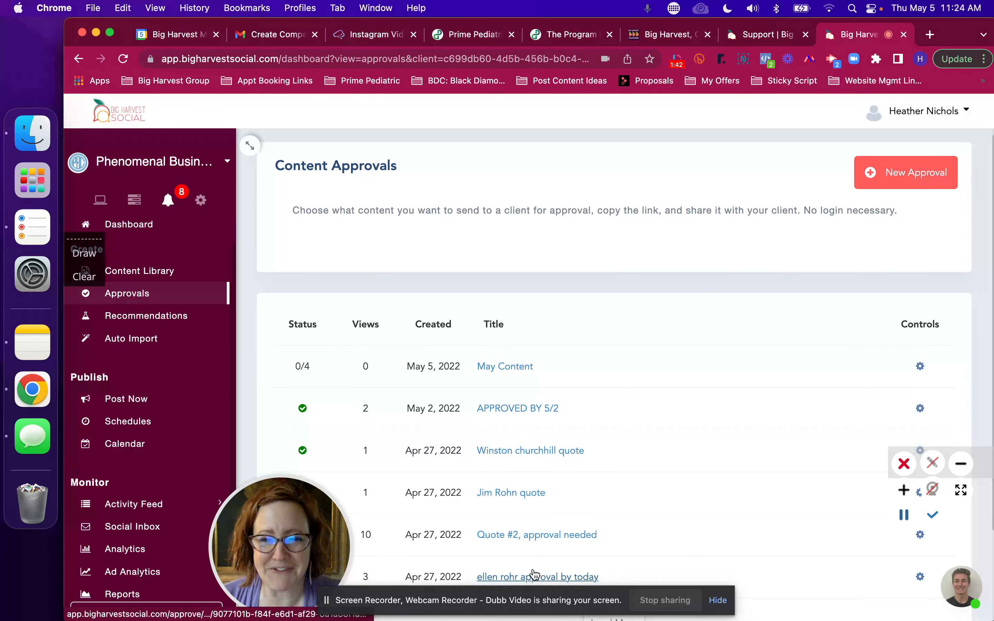
scroll(546, 372, down, 1)
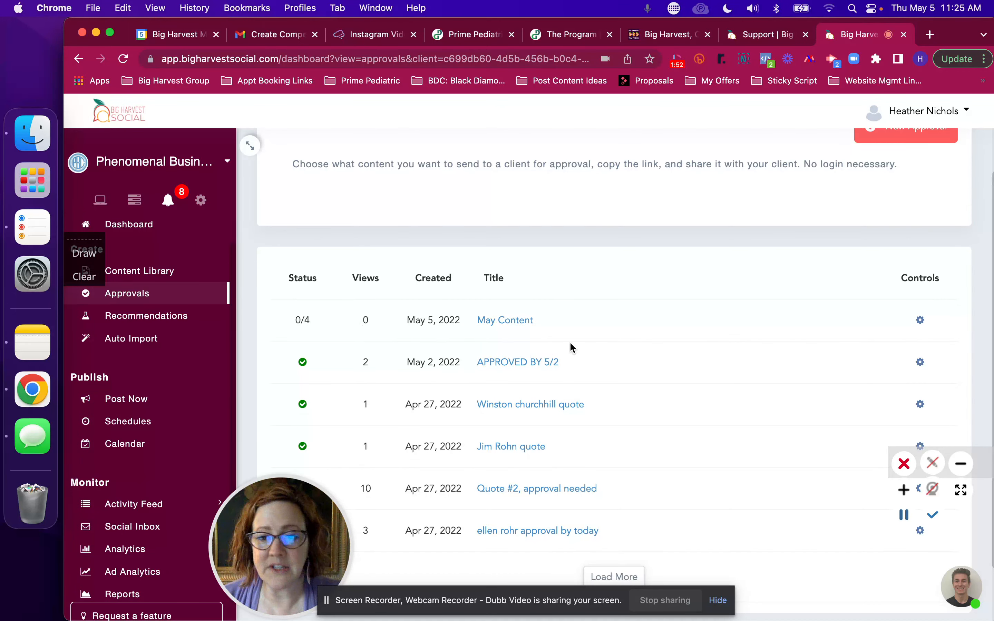
click(921, 324)
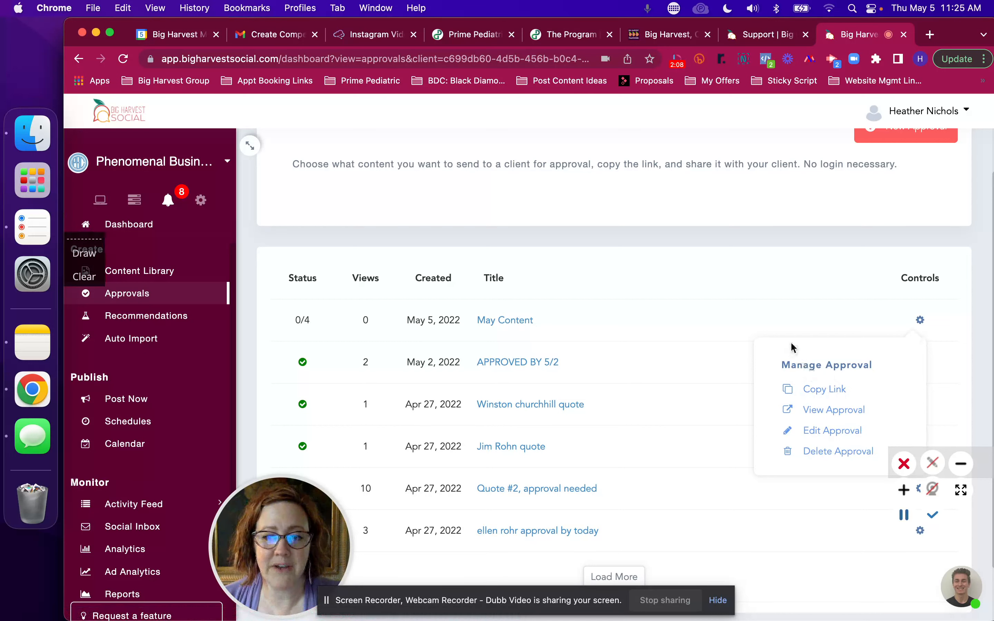
mouse_move(920, 322)
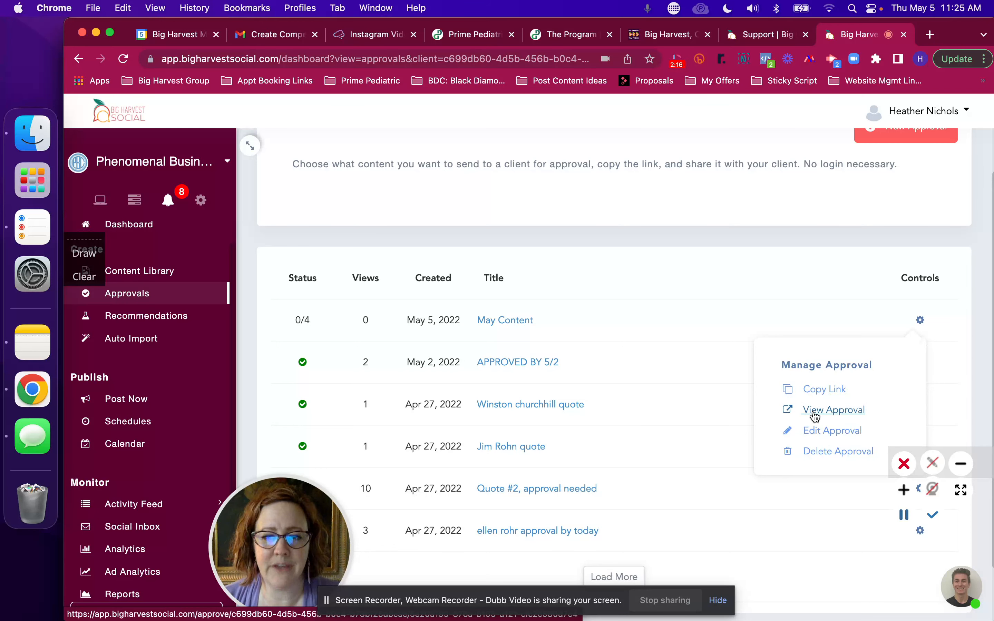
click(815, 414)
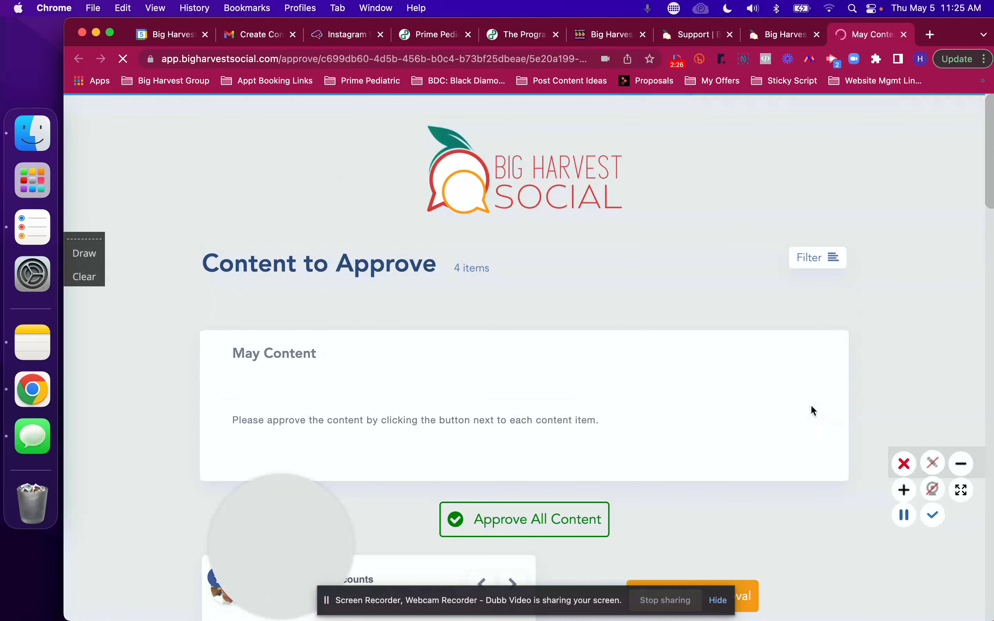
Step: Post the private comment "Demo comments" on the first post awaiting approval
scroll(624, 361, down, 3)
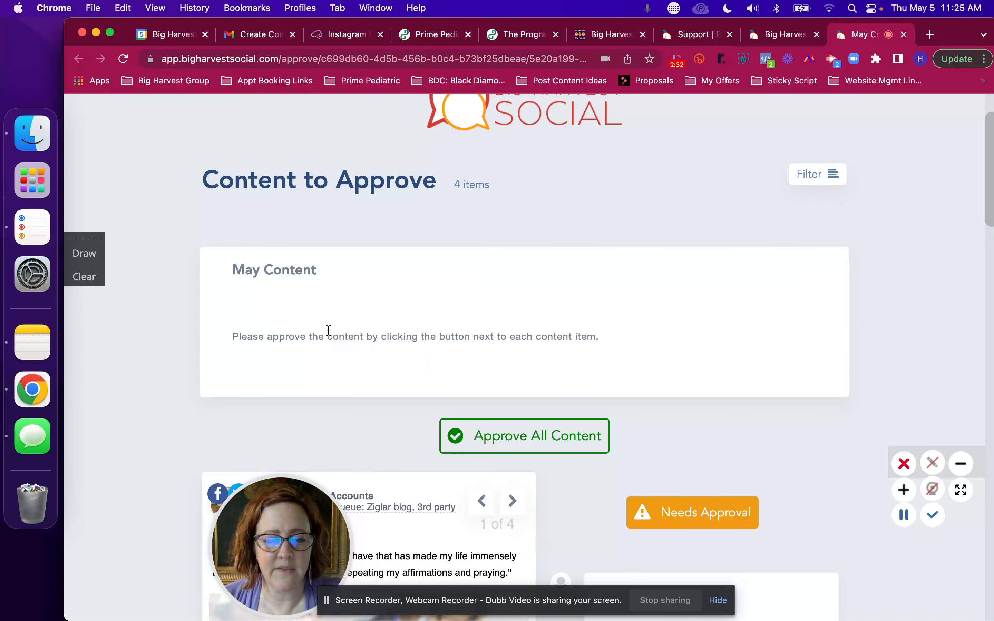
scroll(493, 350, down, 8)
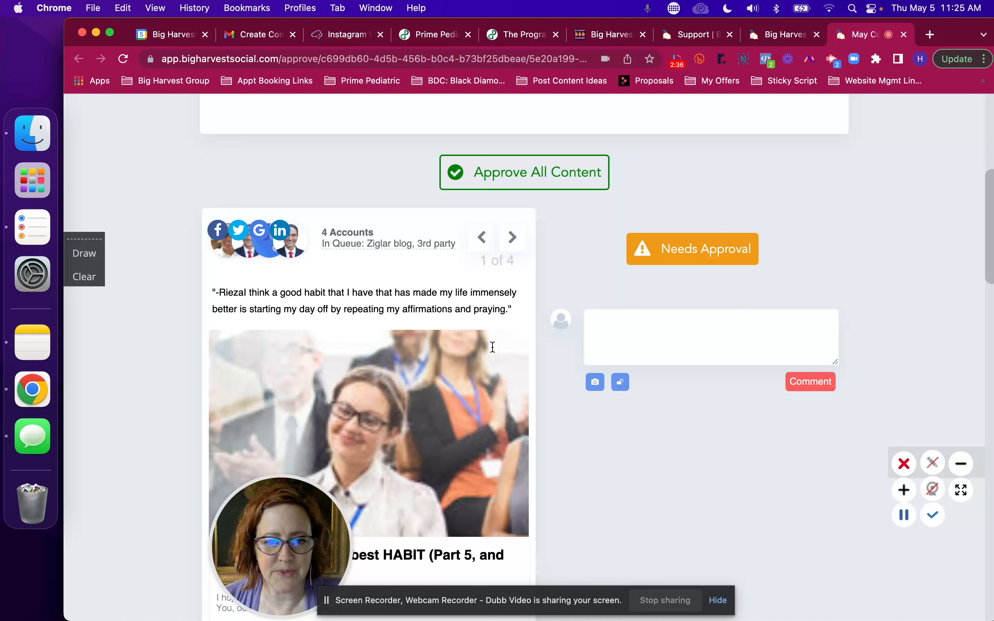
click(612, 329)
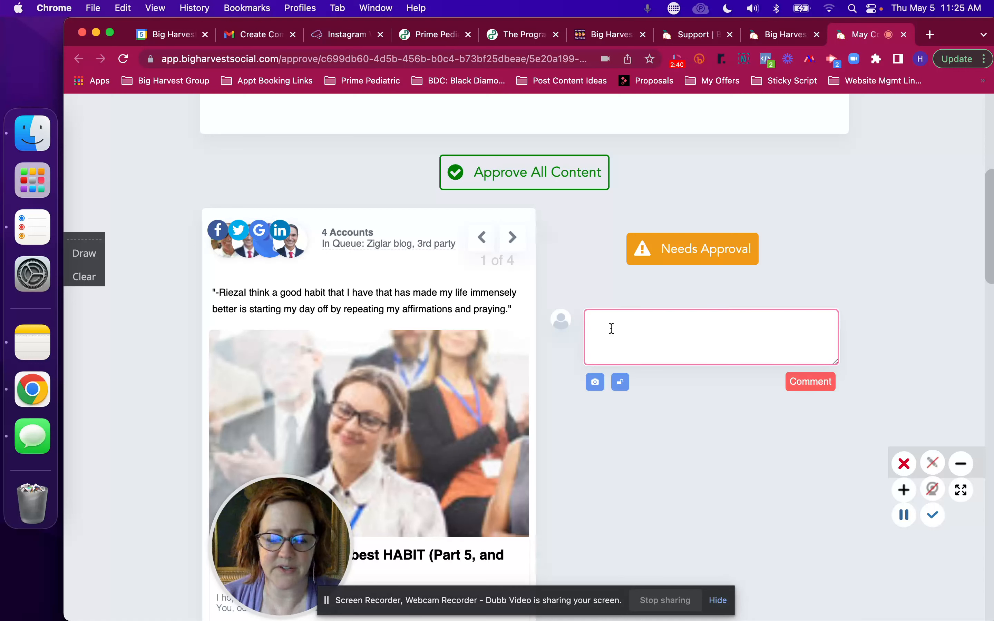
text(Demo comments)
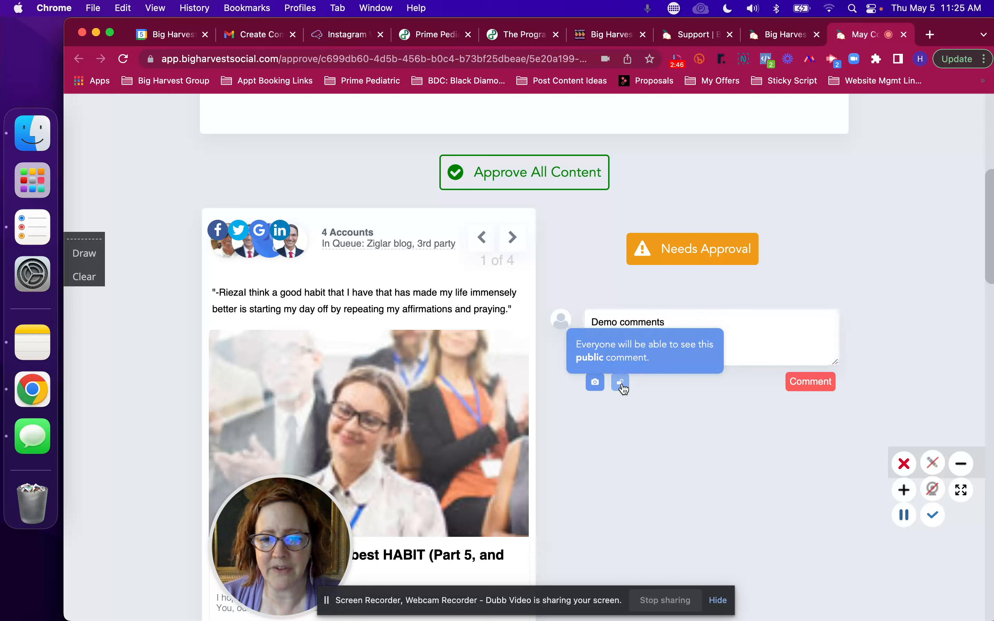
click(622, 383)
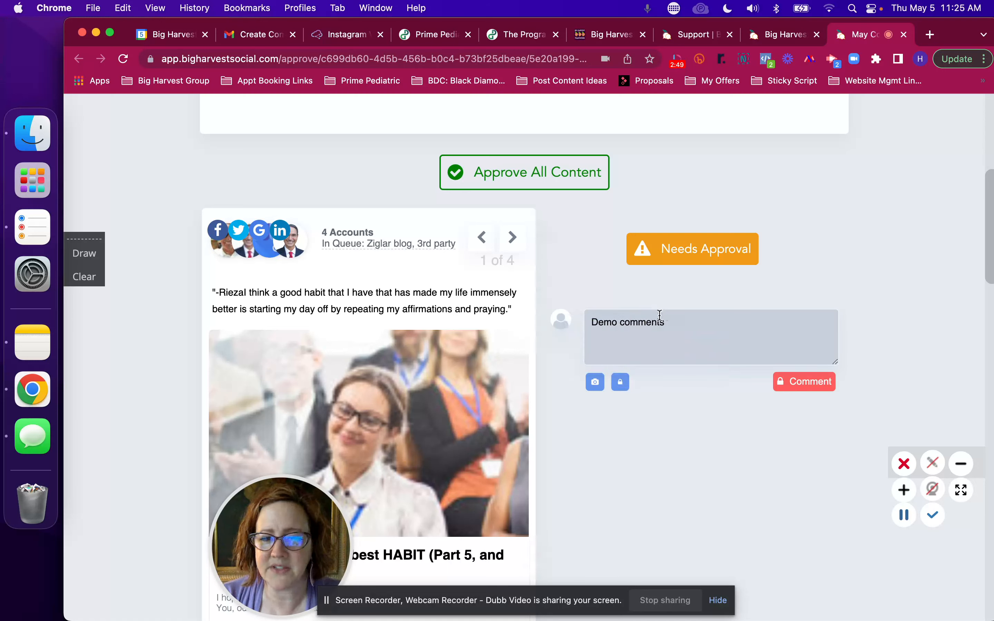
click(797, 385)
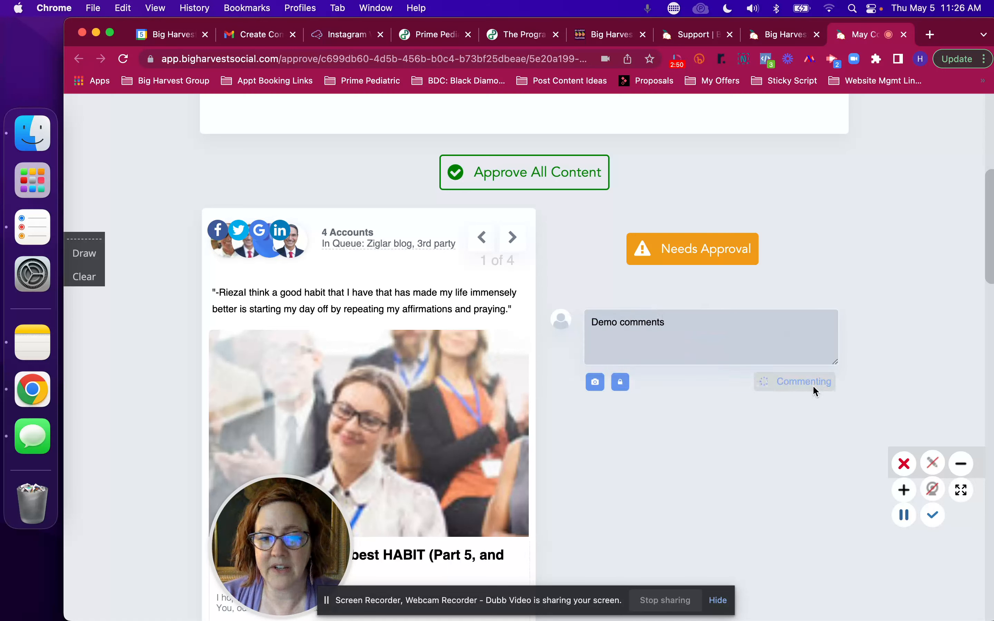
Step: Write a second comment "Let's swap photo for this one" on the first post and attach the image "LinkedIN Veteran Hands Covers .png"
click(653, 421)
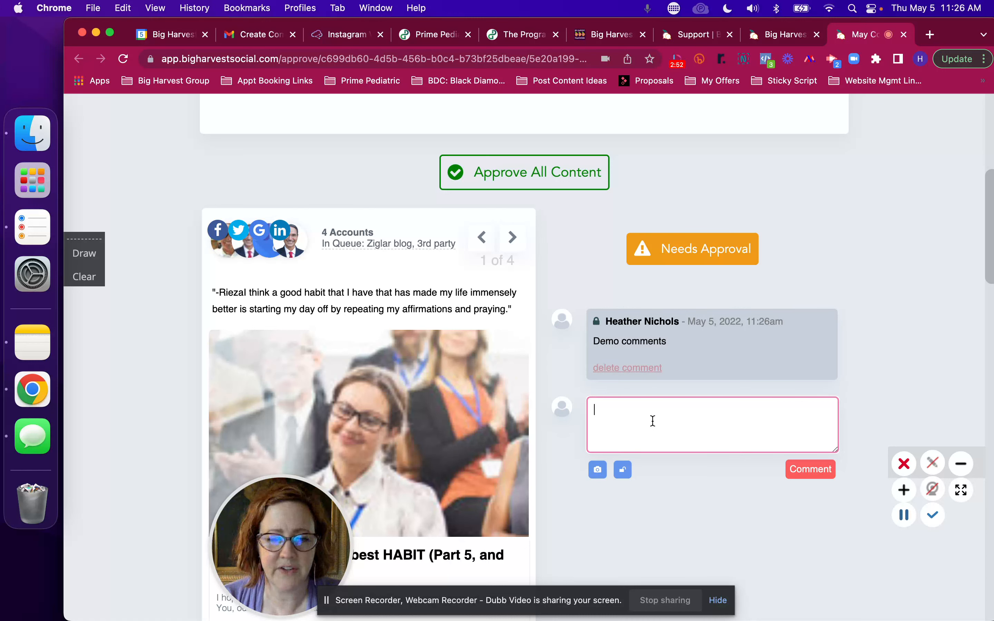
text(Let's swap p)
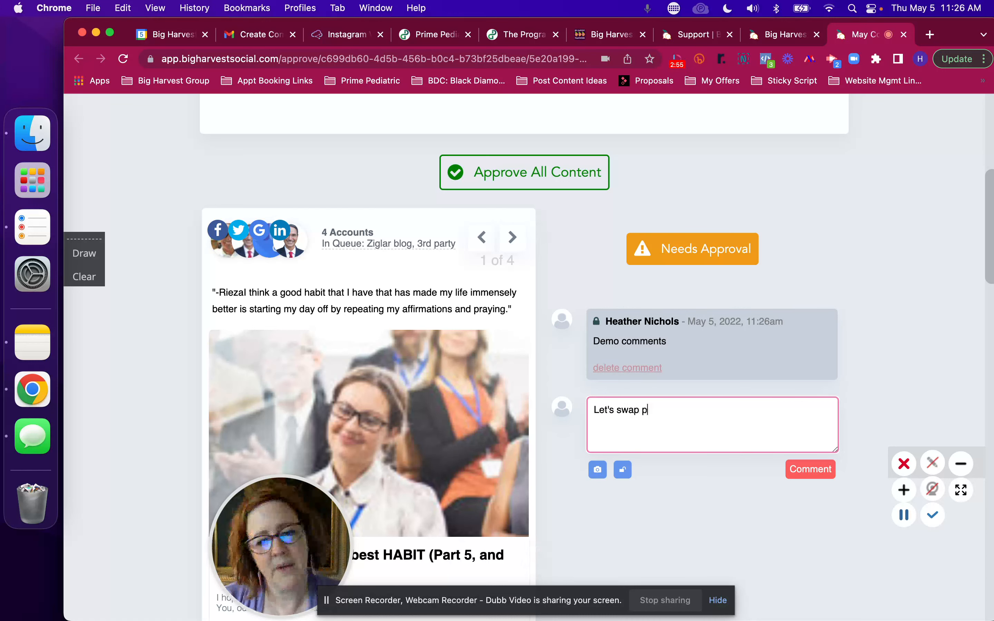
text(hoto for this one)
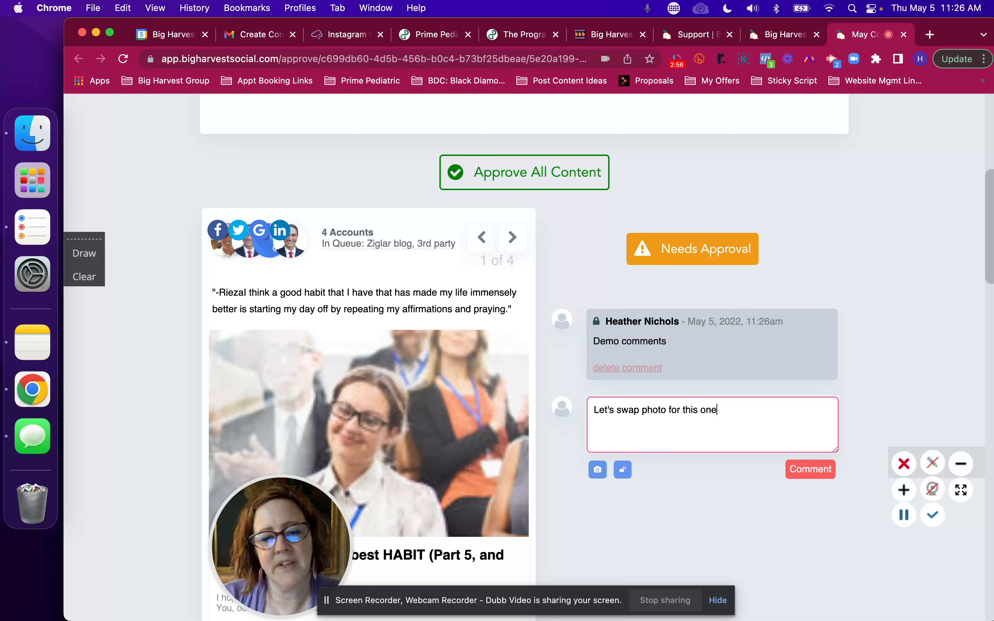
click(597, 470)
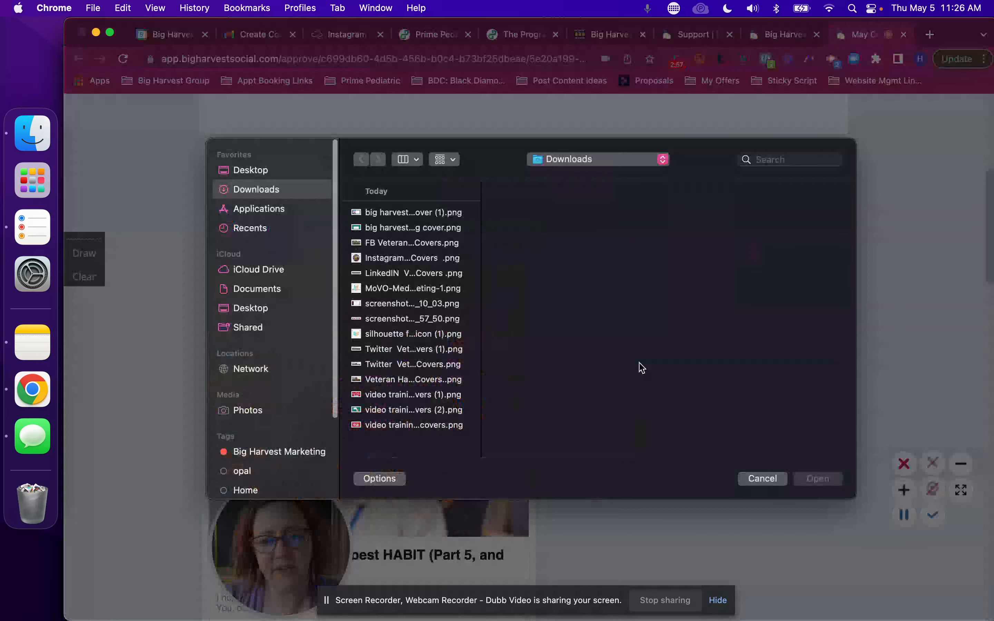
click(430, 274)
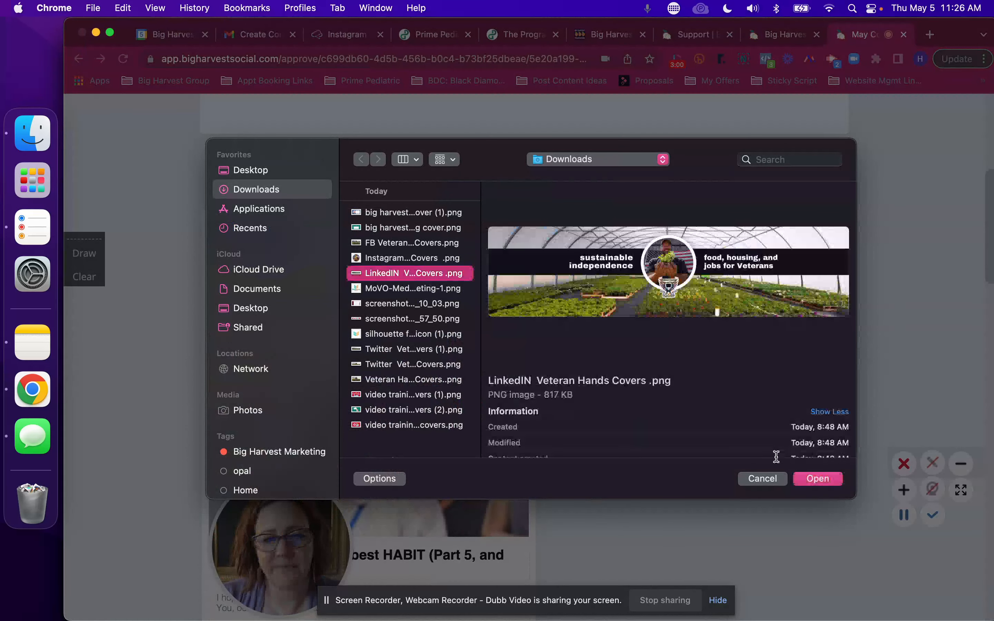
click(819, 479)
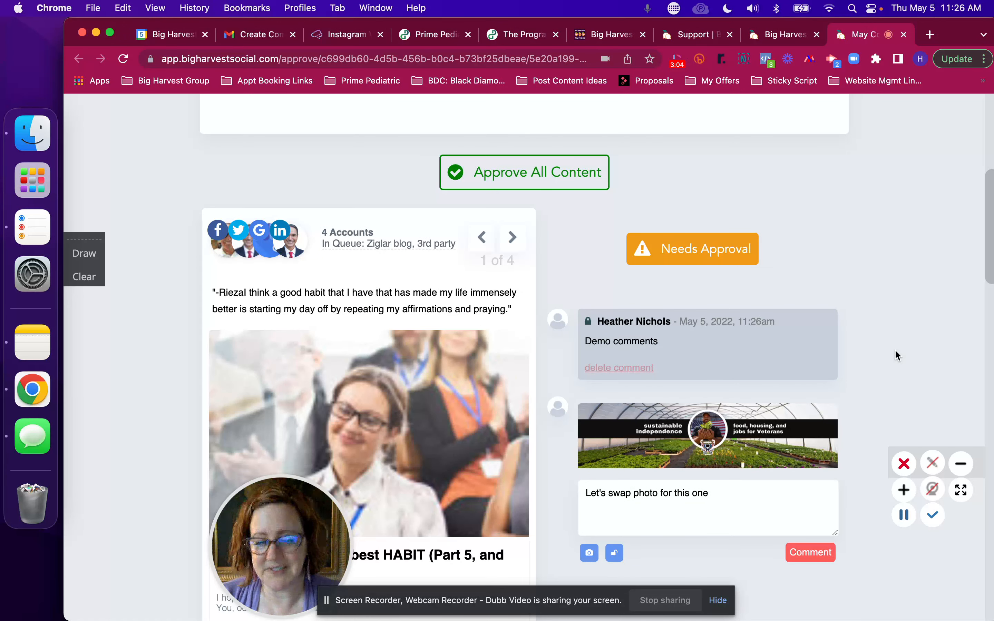
Step: Make the photo-swap comment private and post it
scroll(898, 355, down, 3)
click(614, 493)
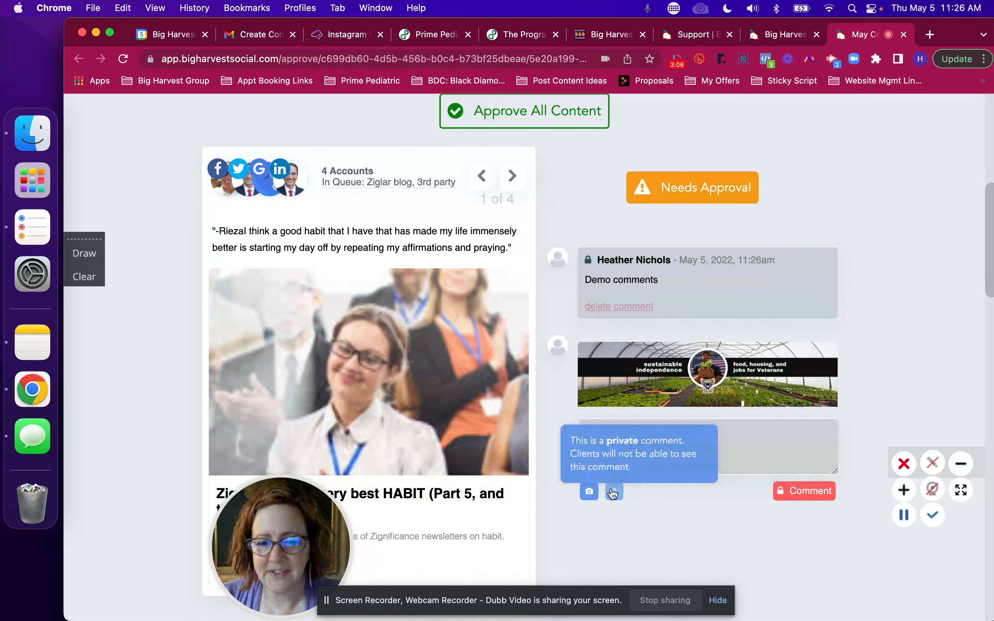
click(826, 490)
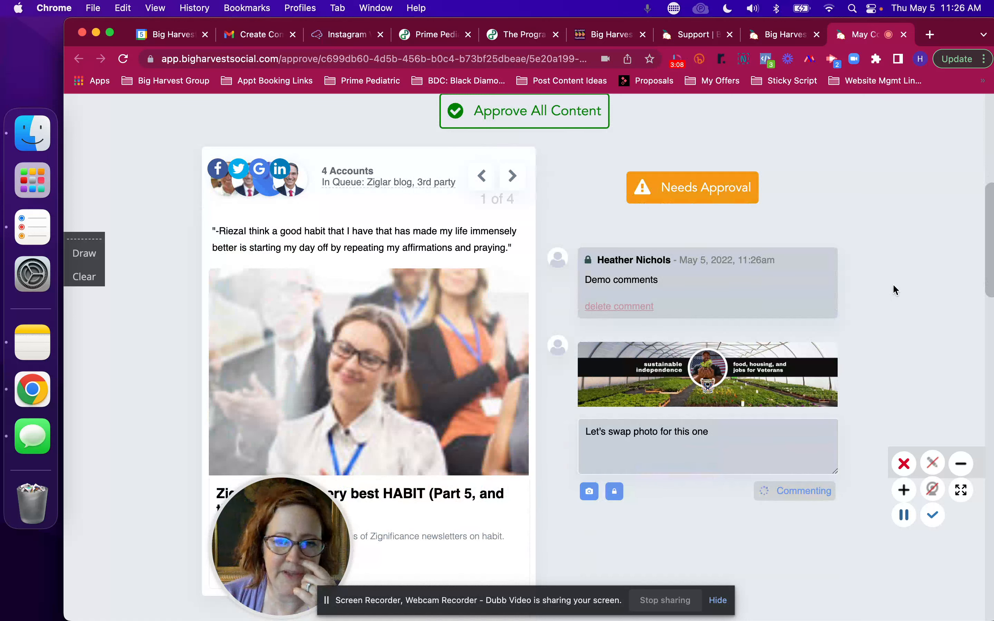
Step: Mark the first post, "The very best HABIT (Part 5, and the last one!)", as approved and withdraw that approval again
scroll(895, 289, down, 1)
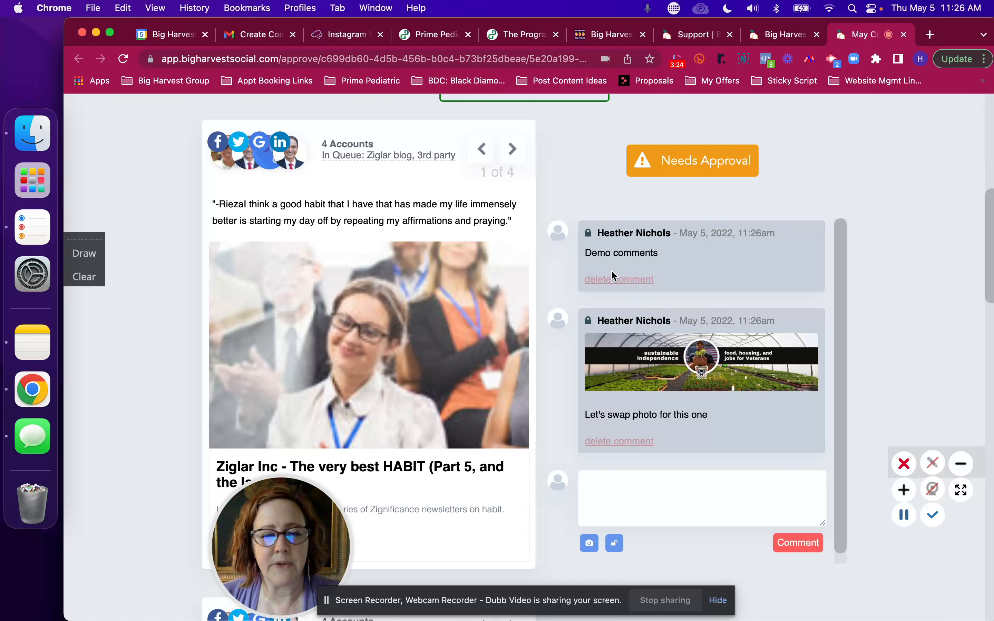
scroll(612, 271, up, 2)
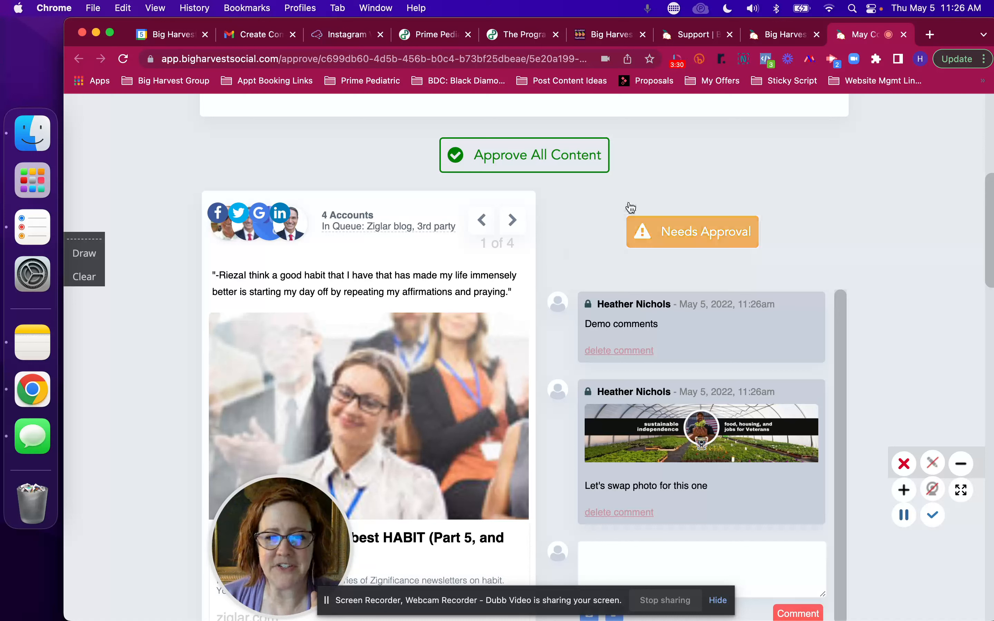
click(683, 242)
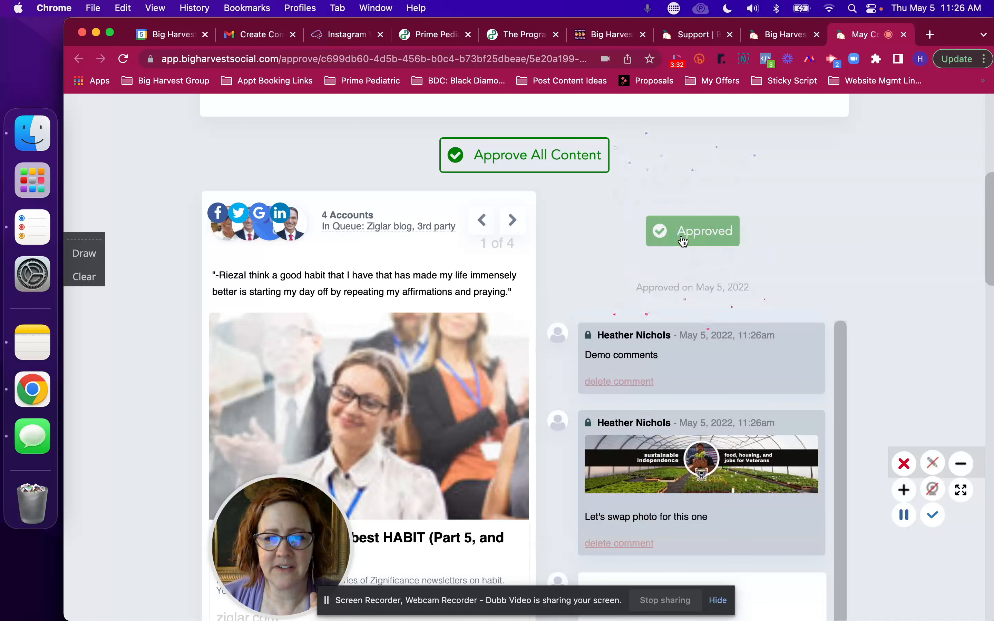
scroll(537, 278, down, 2)
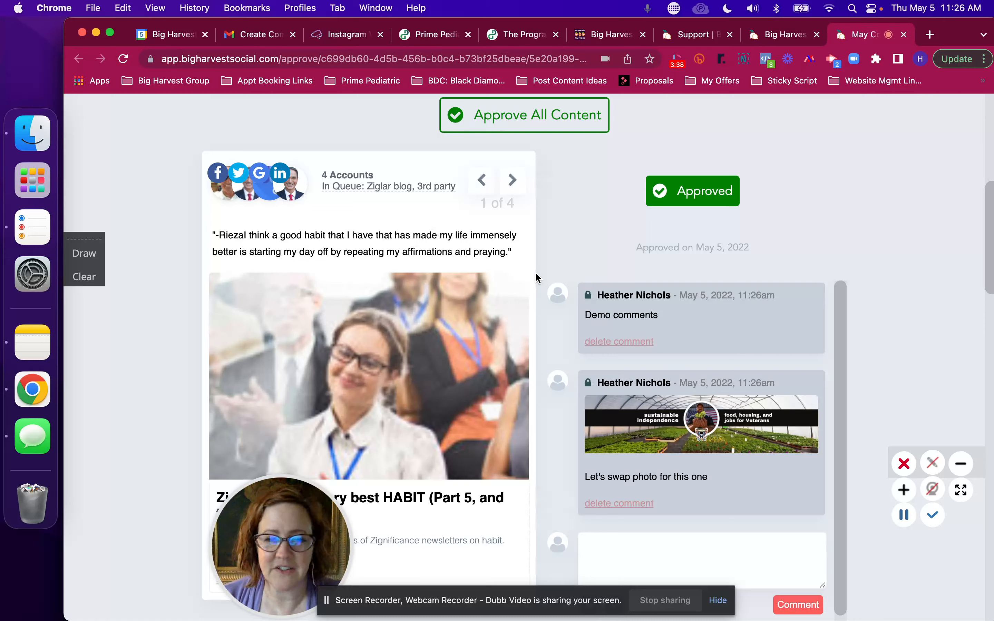
click(693, 191)
scroll(531, 232, down, 6)
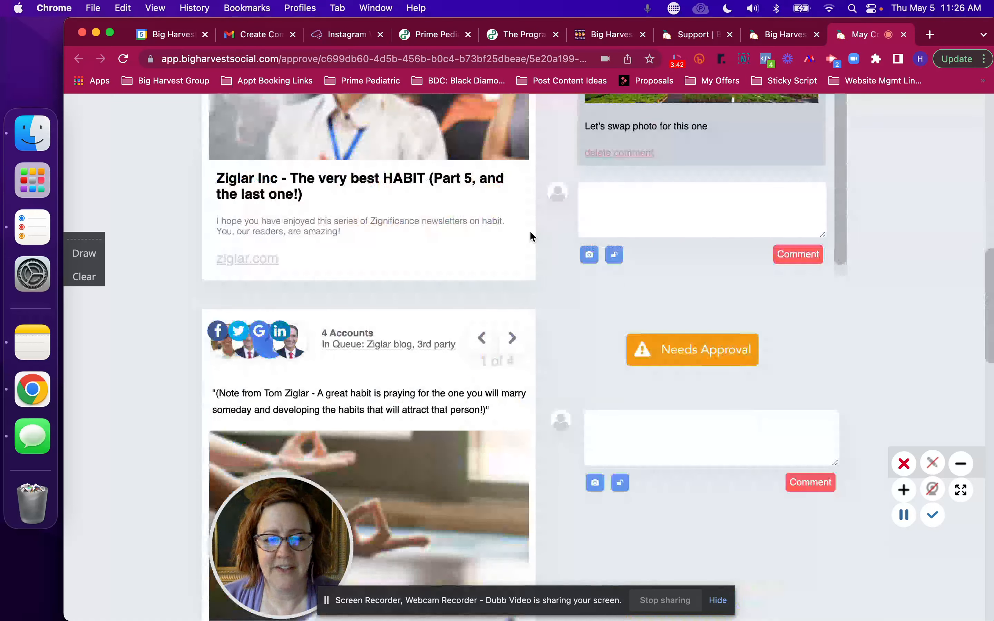
Step: Look over the May Content approval page, examining the posts, their approval buttons and the comments beside them
scroll(531, 231, up, 8)
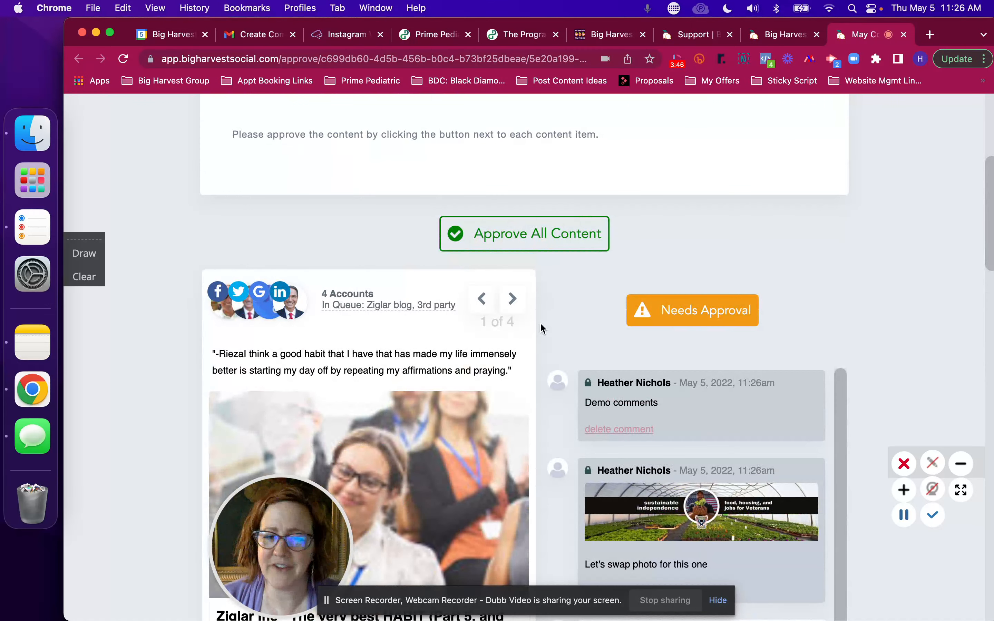
scroll(541, 324, down, 6)
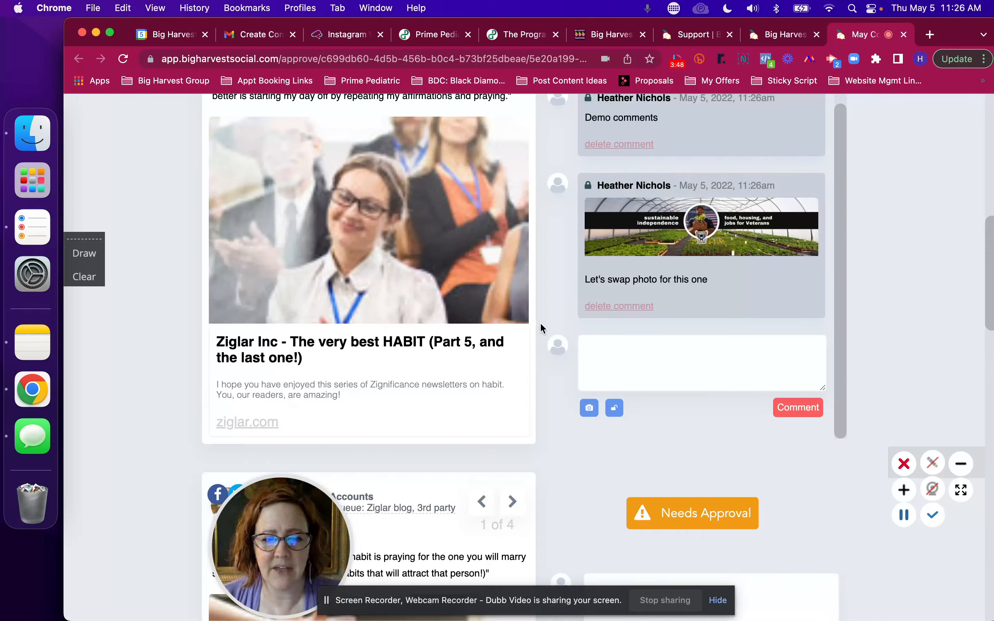
scroll(525, 345, down, 7)
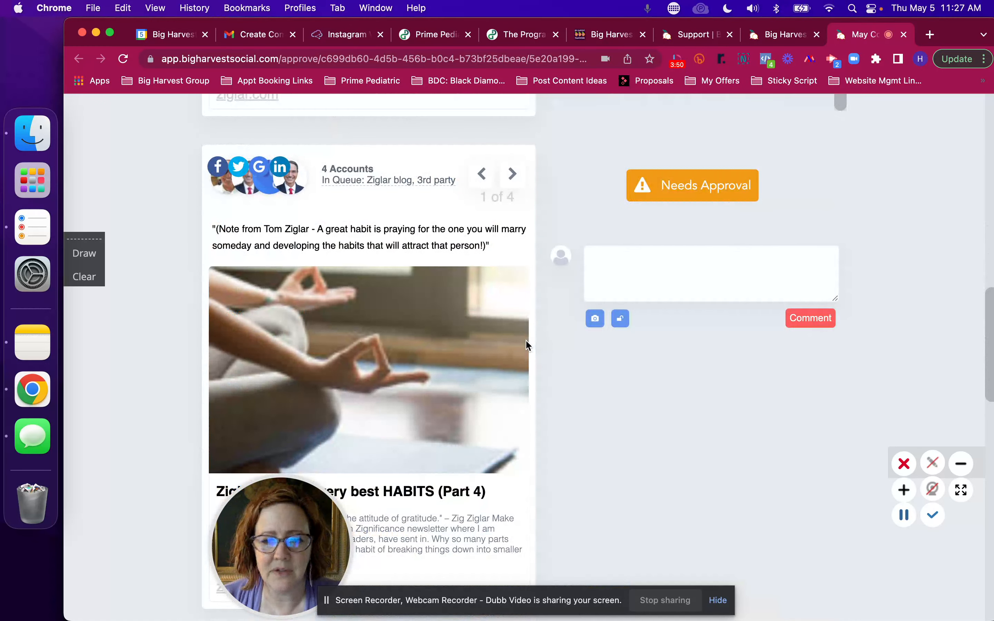
scroll(560, 313, up, 1)
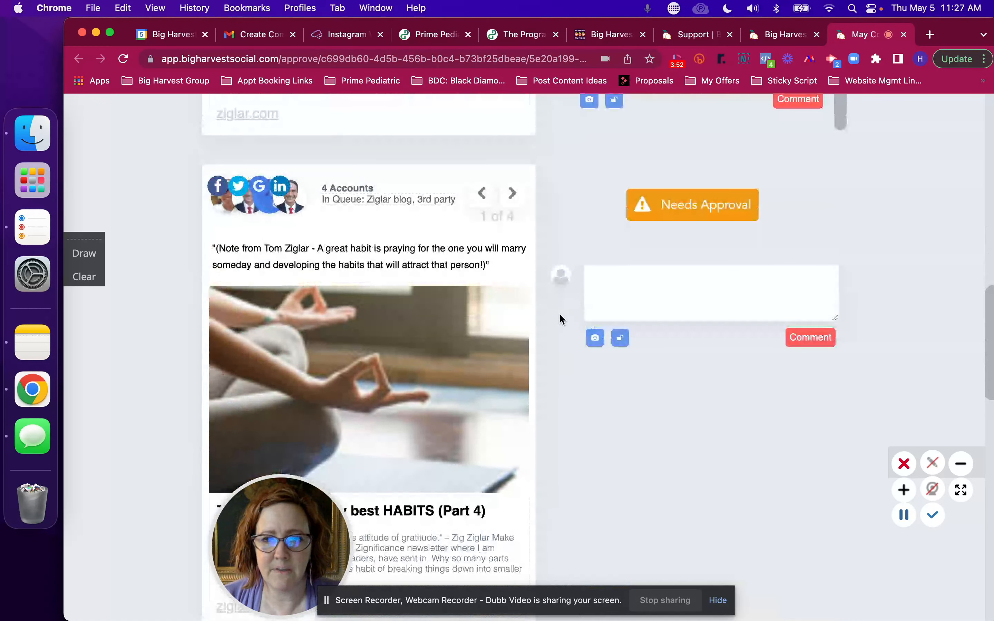
scroll(560, 313, up, 8)
Step: Return to the Content Approvals overview and examine the status and views of the listed approval requests
click(784, 34)
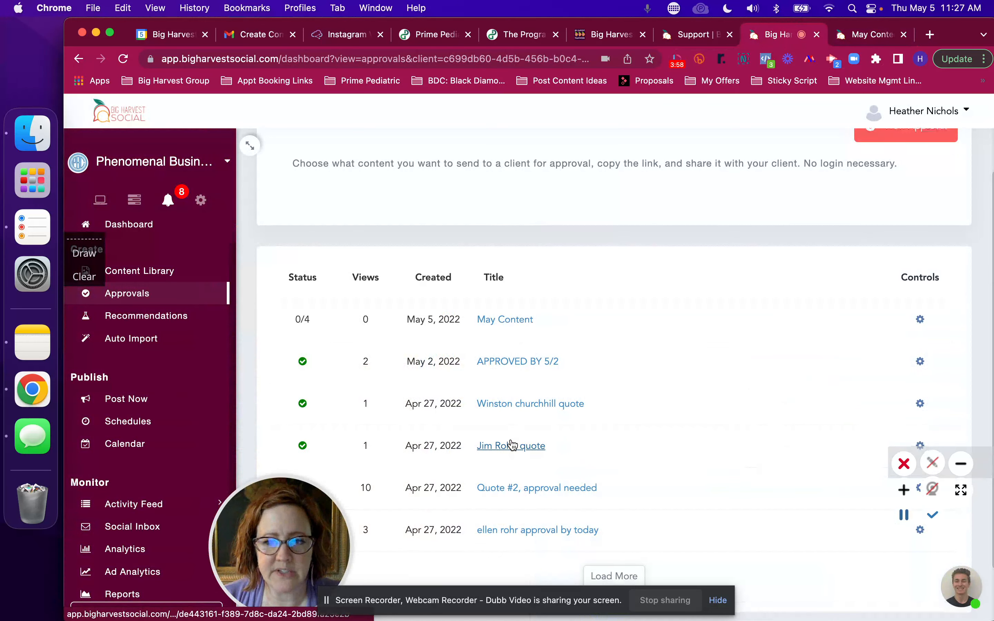
scroll(512, 445, down, 2)
scroll(722, 293, up, 4)
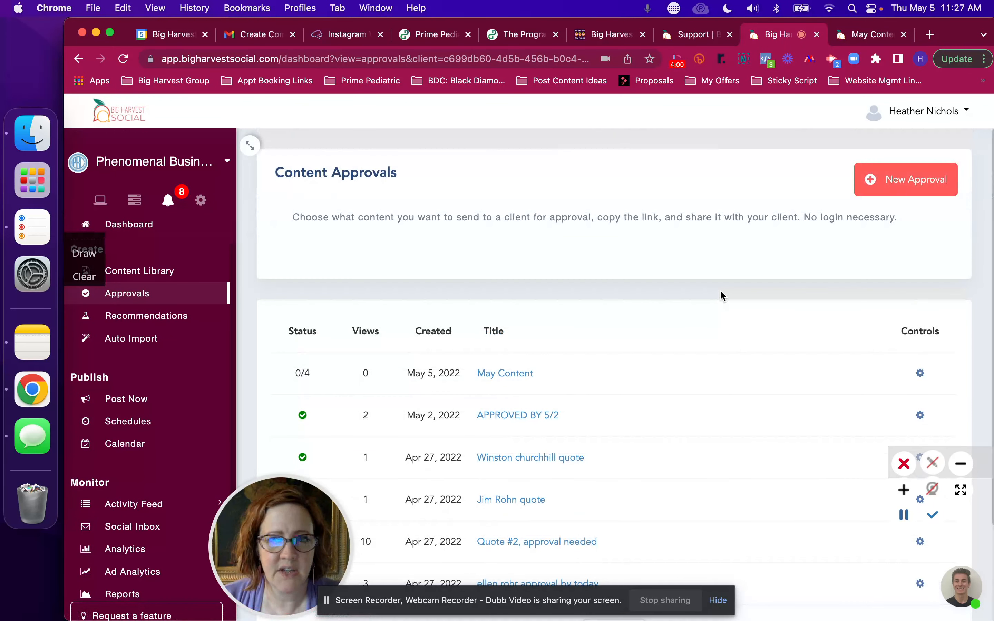